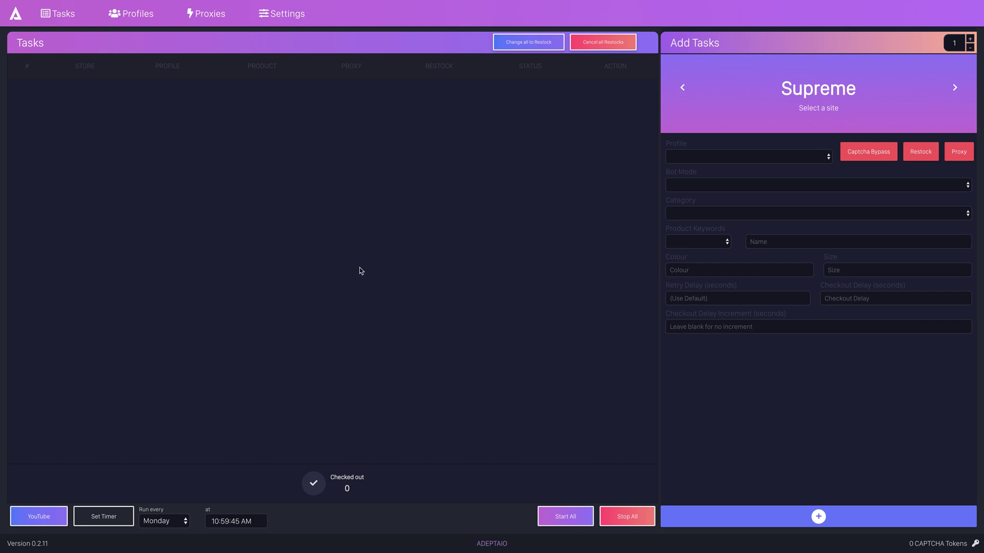
# Step: Go to the Settings page from the top navigation bar
pyautogui.click(282, 14)
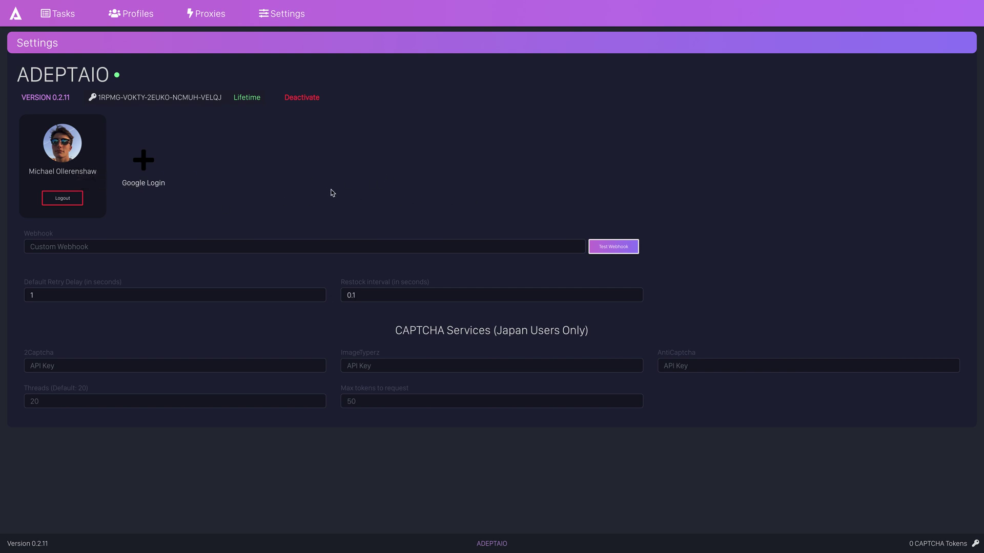
pyautogui.press('super+Tab')
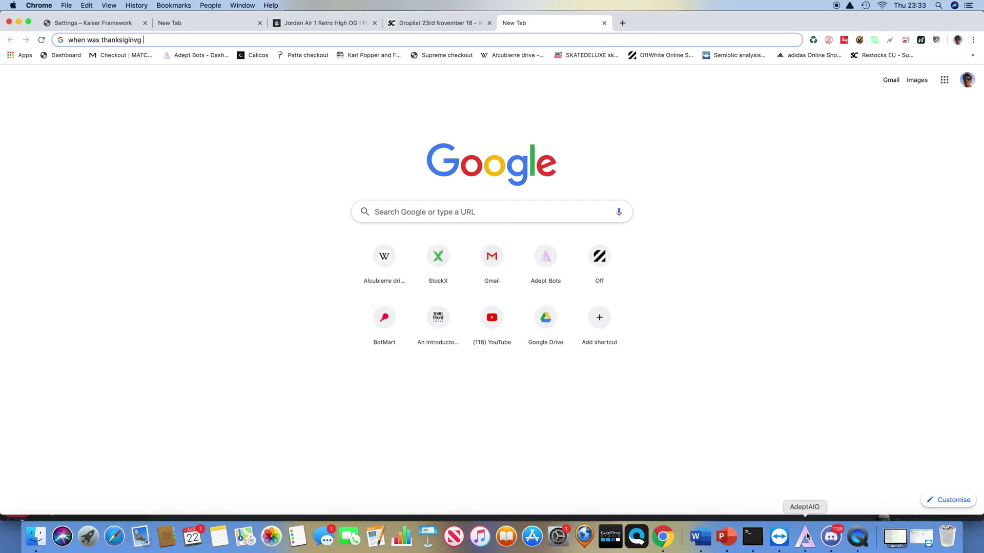
# Step: Bring the browser back to the front from the Dock
pyautogui.click(804, 535)
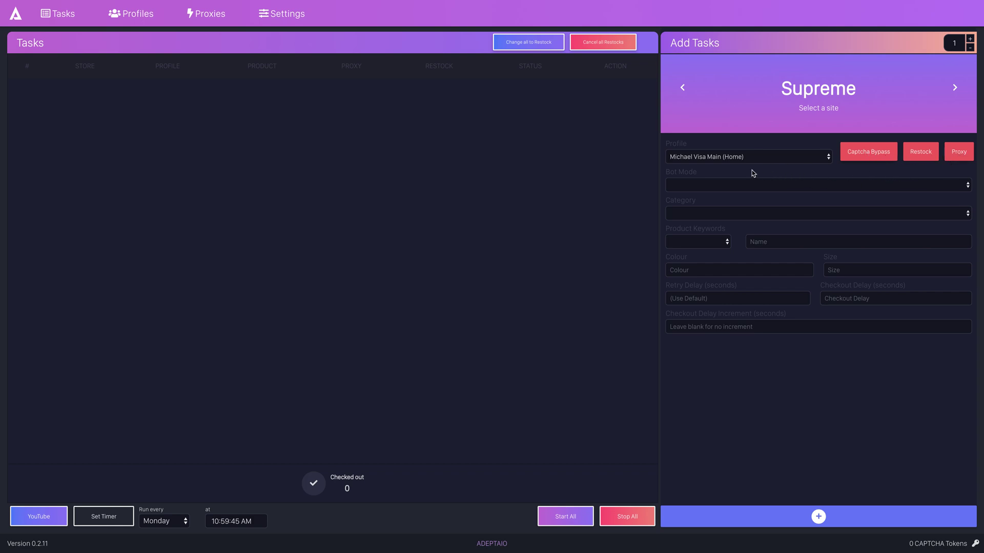
# Step: Keep Request as the bot mode and choose t-shirts as the product category
pyautogui.click(721, 184)
pyautogui.click(710, 186)
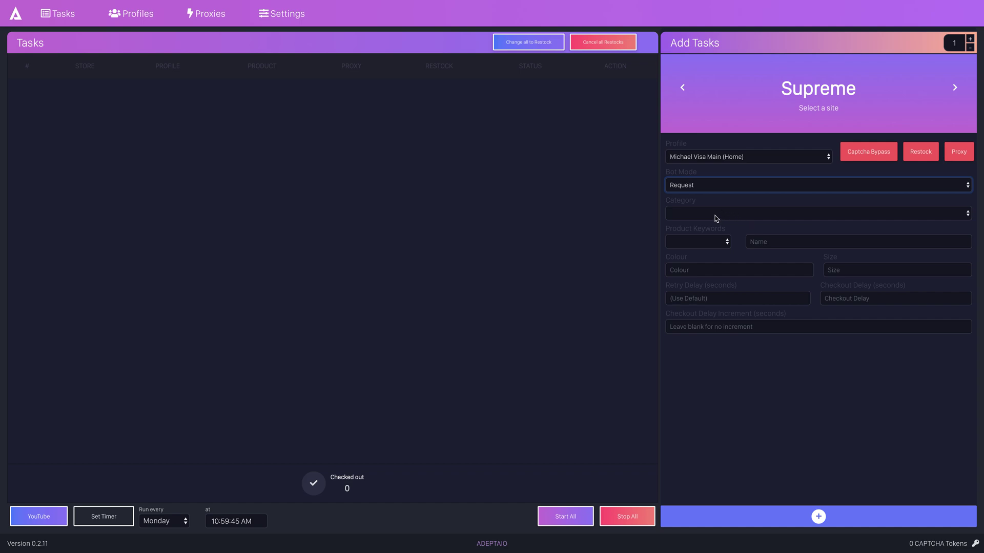
pyautogui.click(697, 216)
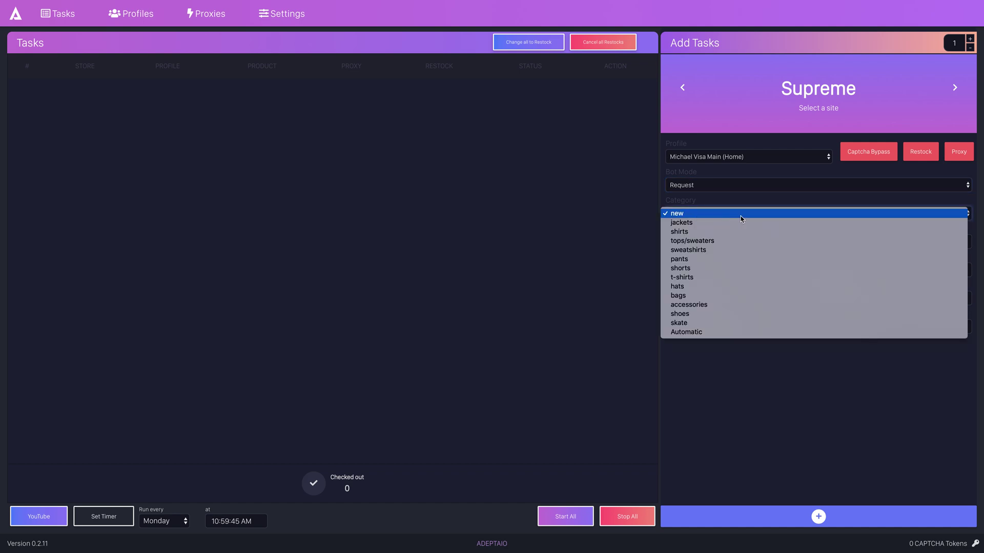
pyautogui.click(727, 277)
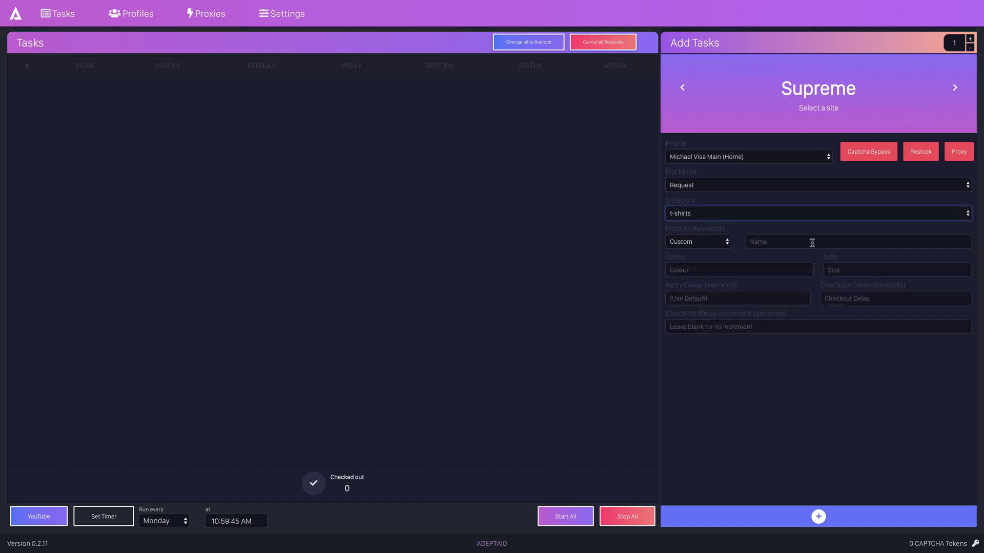
# Step: Enter product keywords Banner Tee, colour White and size Medium
pyautogui.click(812, 241)
pyautogui.write('Banner Tee')
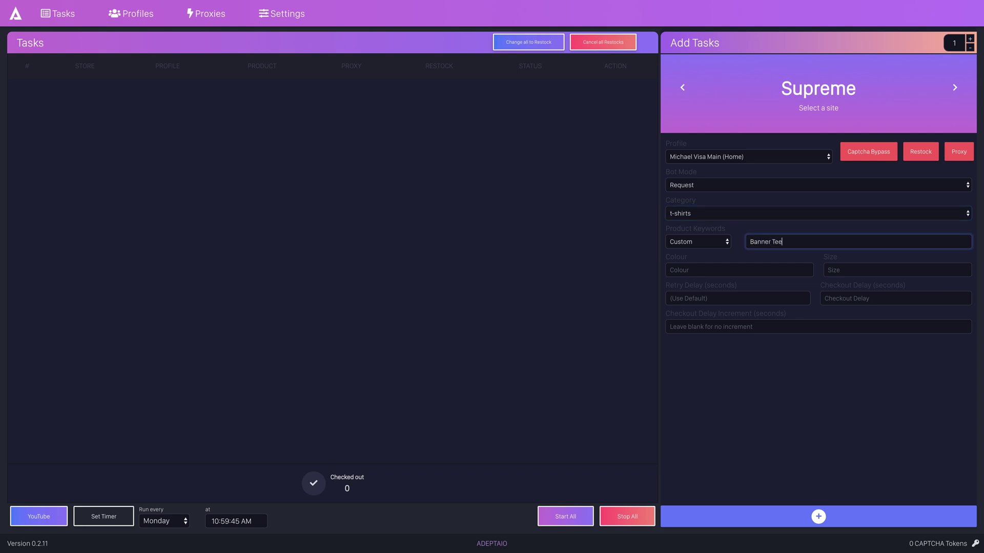
pyautogui.press('Tab')
pyautogui.write('Whi')
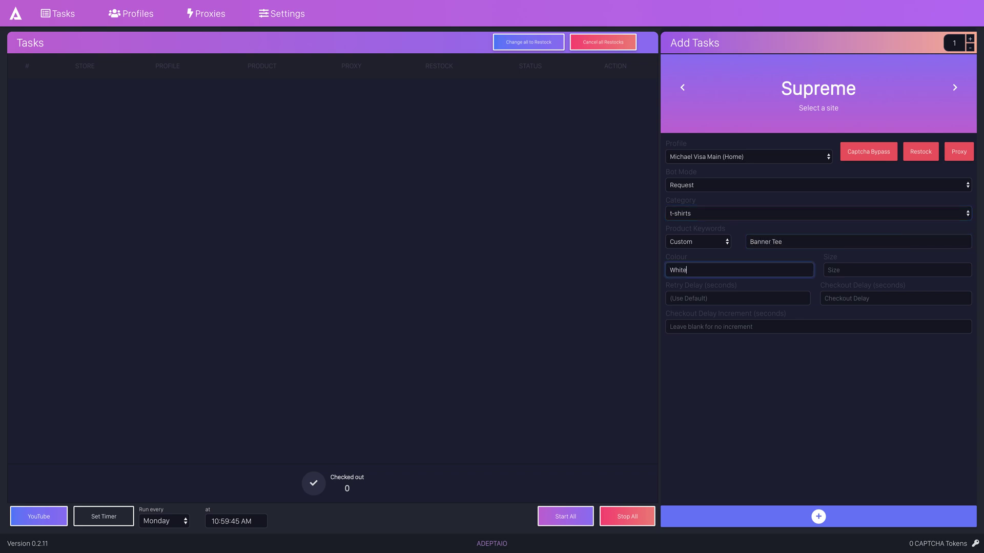
pyautogui.press('Tab')
pyautogui.write('Medium')
pyautogui.press('Tab')
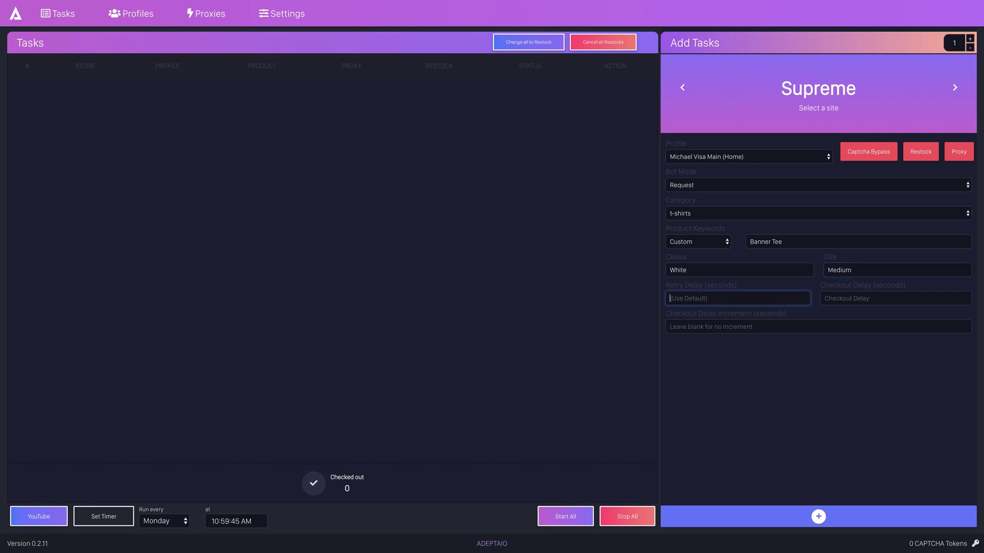
pyautogui.write('1.4')
# Step: Set checkout delays 1.4 and 1.6 and add the task to the task list
pyautogui.click(858, 300)
pyautogui.write('1')
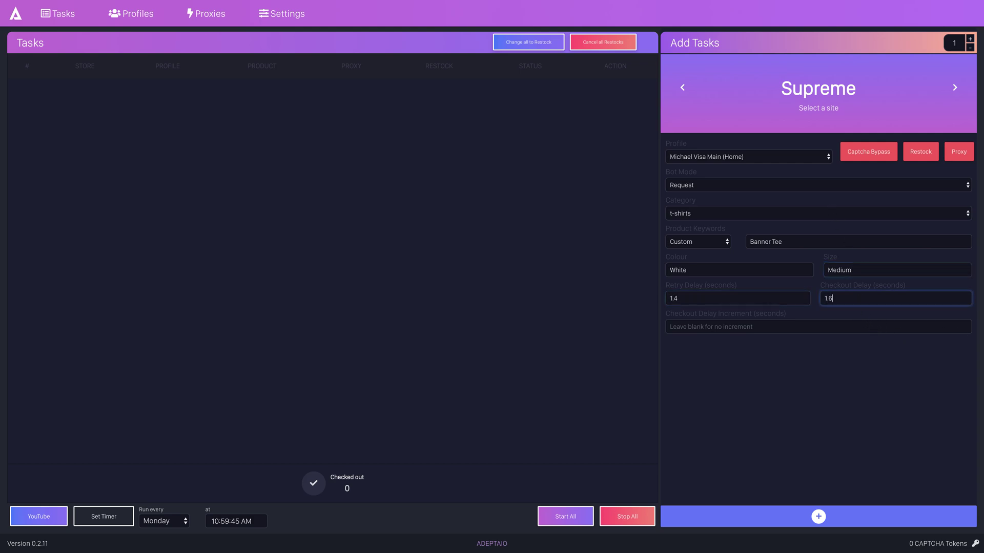
pyautogui.click(818, 325)
pyautogui.write('1')
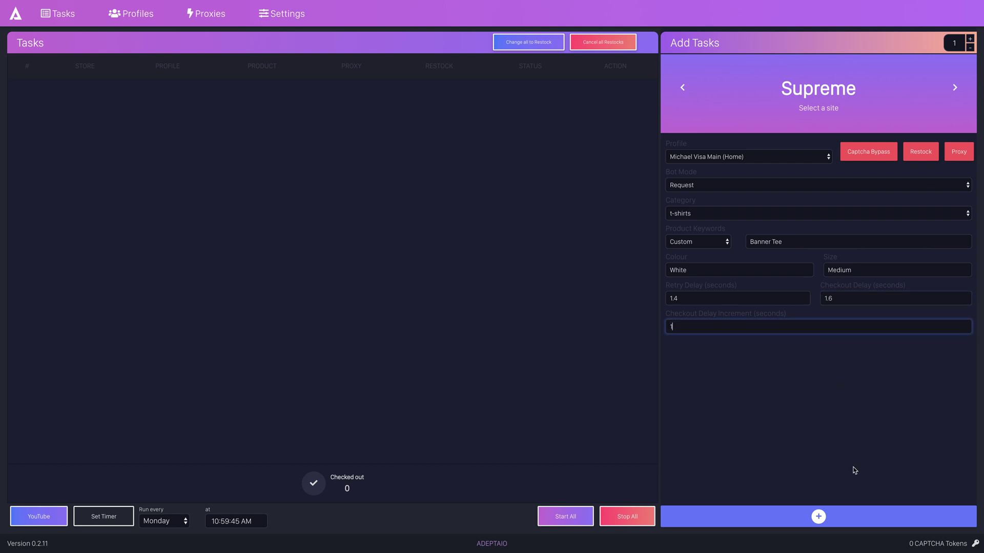
pyautogui.click(773, 366)
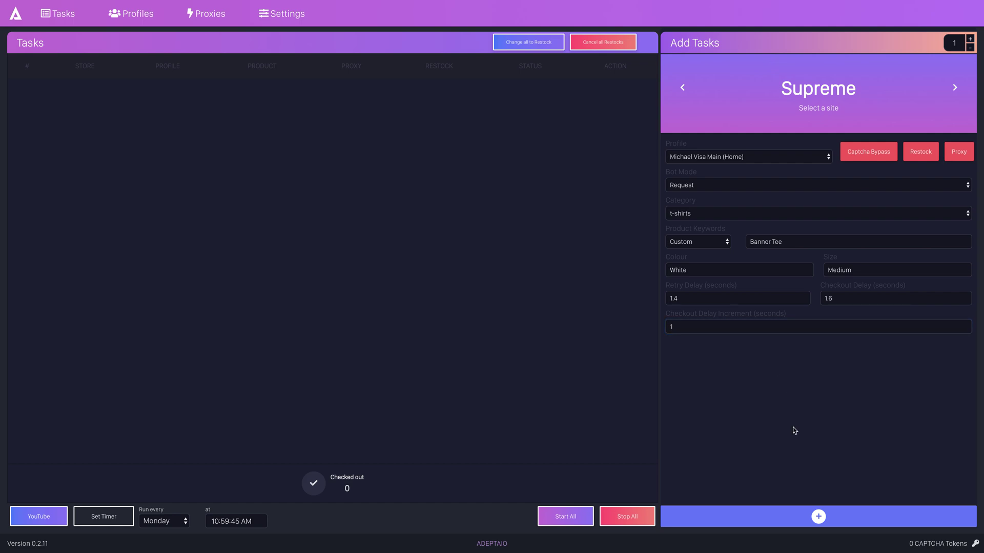
pyautogui.click(819, 519)
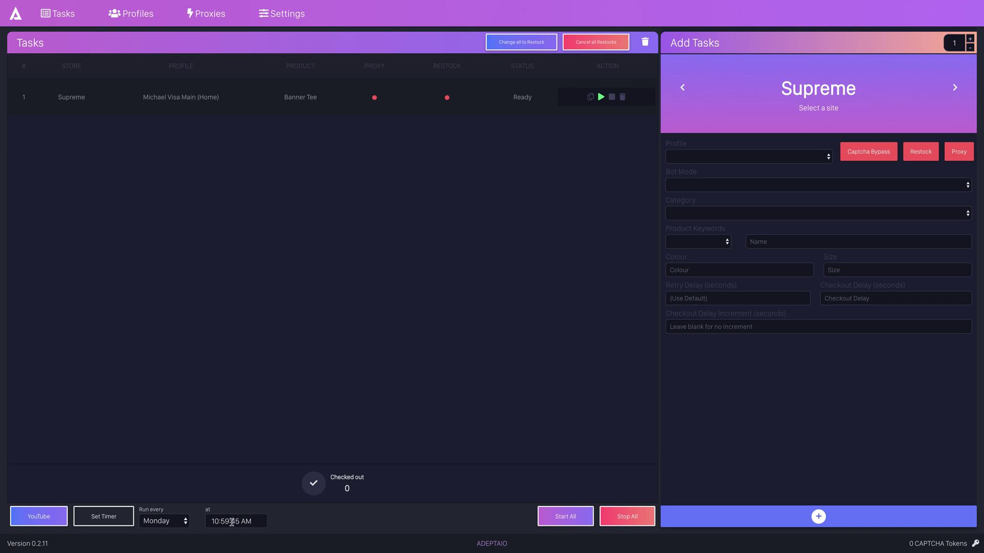
# Step: Bring up the time picker beside 'Run every Monday' for the start time
pyautogui.click(223, 522)
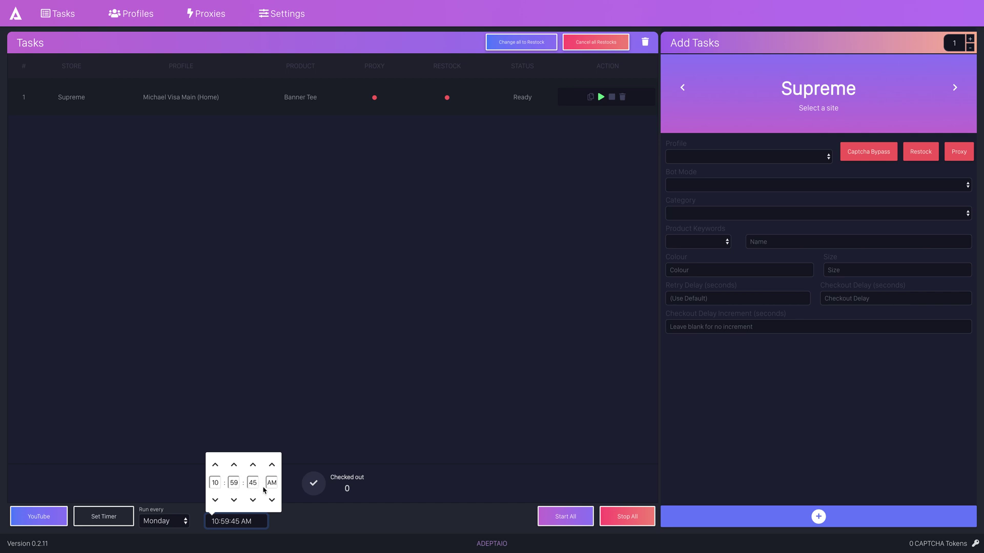
# Step: Dismiss the picker, start the countdown to Monday 10:59:45 AM, then stop it
pyautogui.click(171, 452)
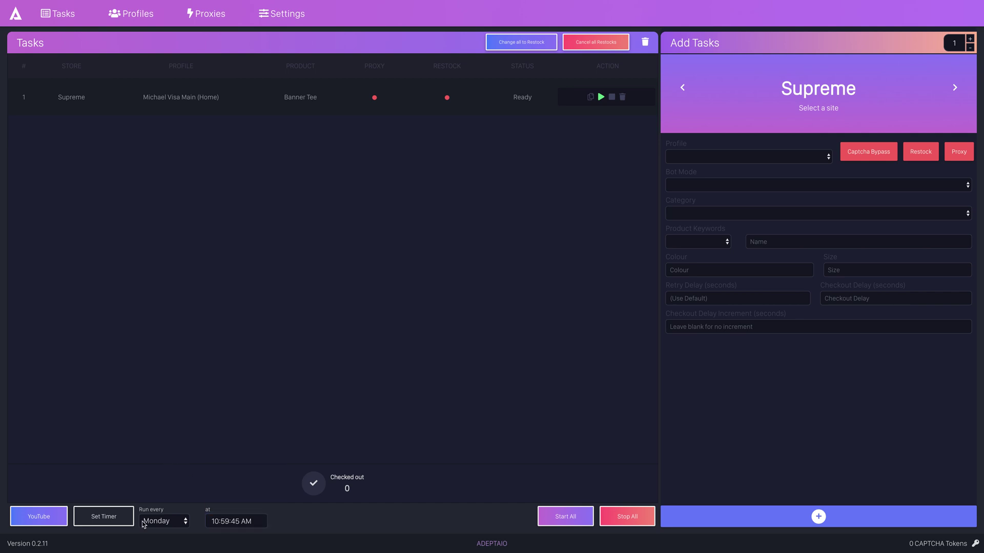
pyautogui.click(106, 521)
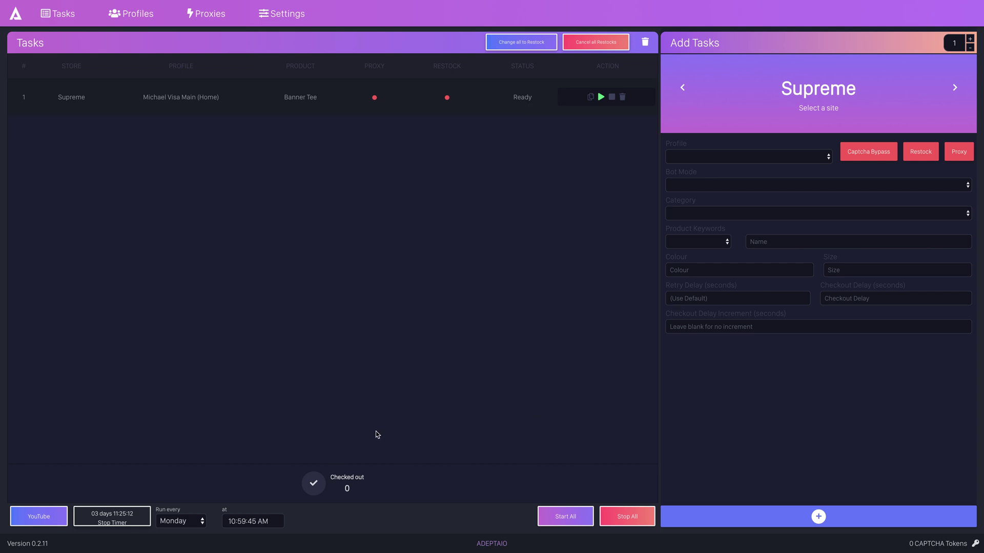
pyautogui.click(123, 521)
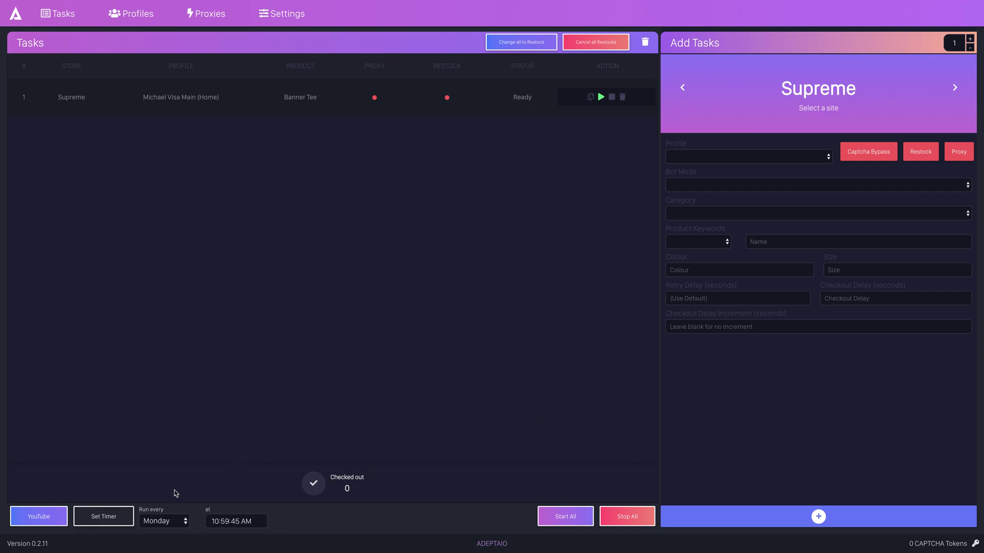